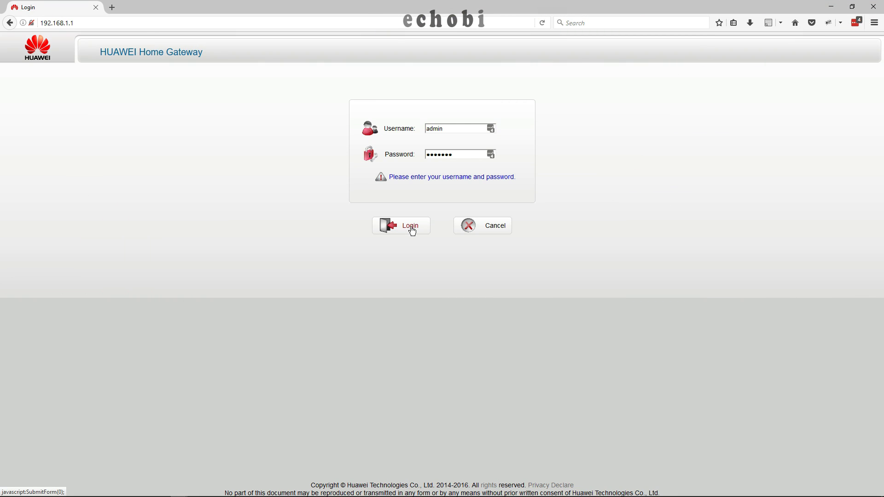
# Step: Log in to the Huawei gateway and go to Advanced > USB Port > FtpServer
pyautogui.click(410, 227)
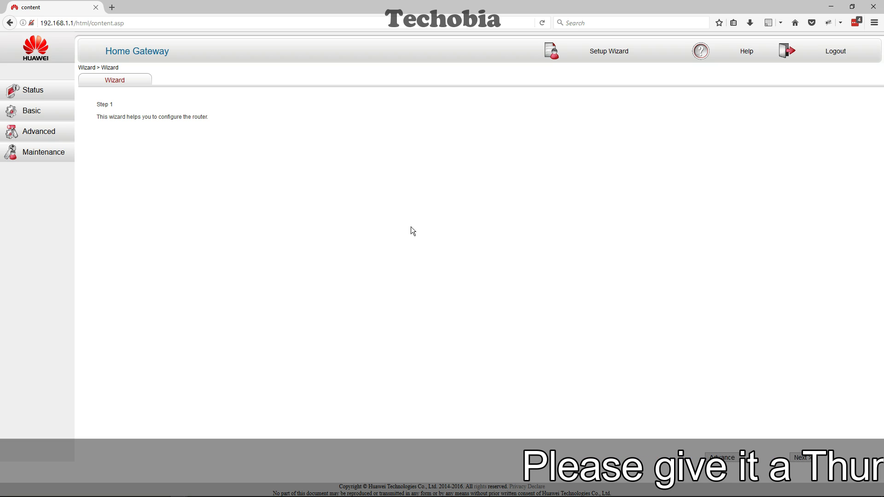
pyautogui.click(45, 136)
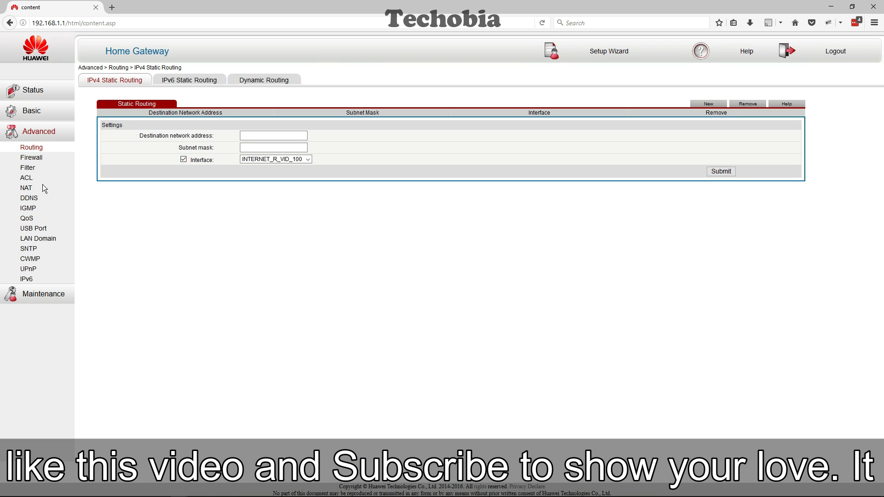
pyautogui.click(35, 227)
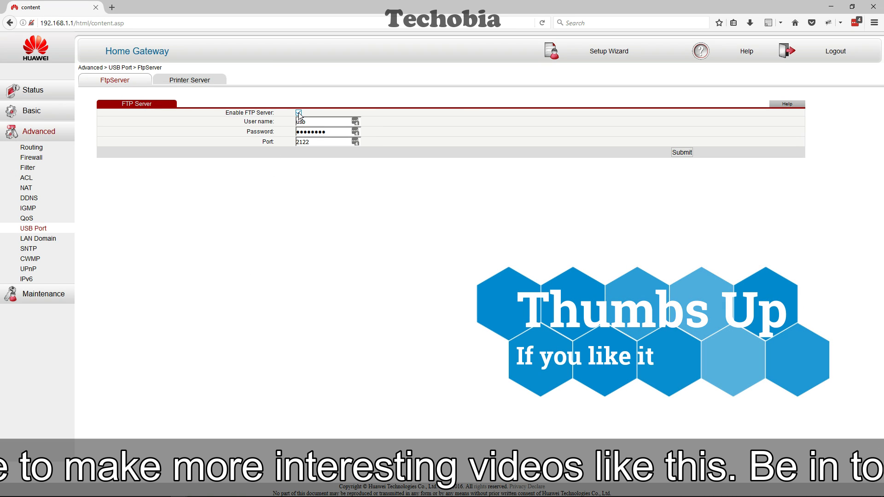
# Step: Enable the FTP server, review its user name, password and port 2122, and submit
pyautogui.click(298, 112)
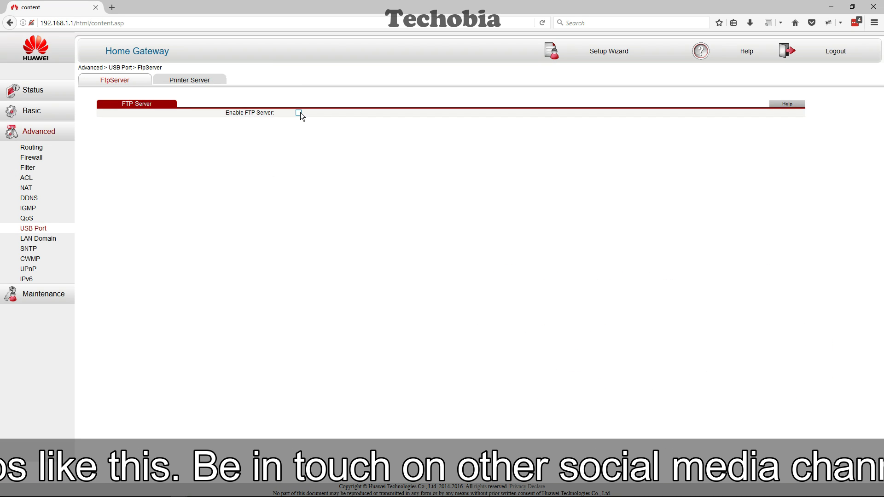
pyautogui.click(299, 112)
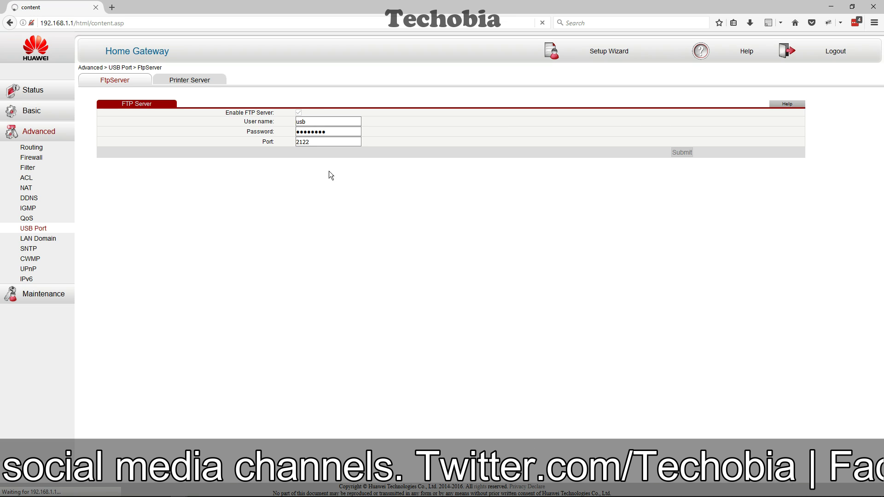
pyautogui.doubleClick(313, 120)
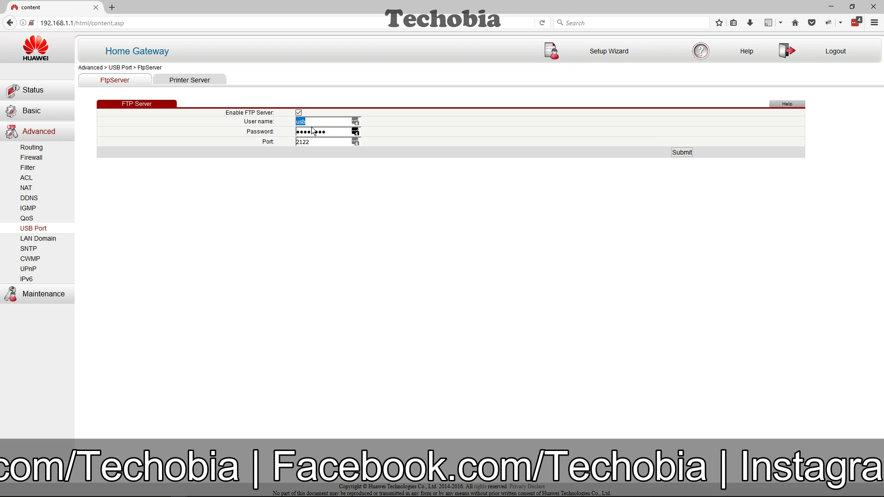
pyautogui.doubleClick(328, 130)
pyautogui.click(324, 221)
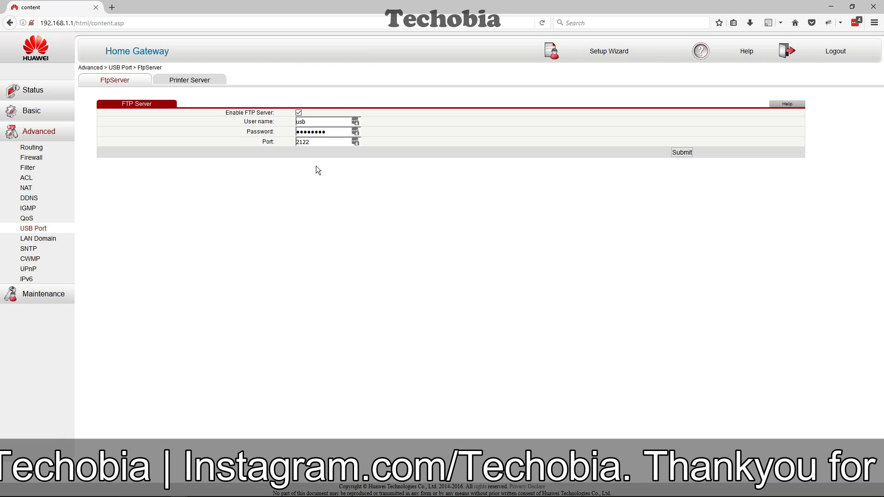
pyautogui.click(316, 143)
pyautogui.click(311, 213)
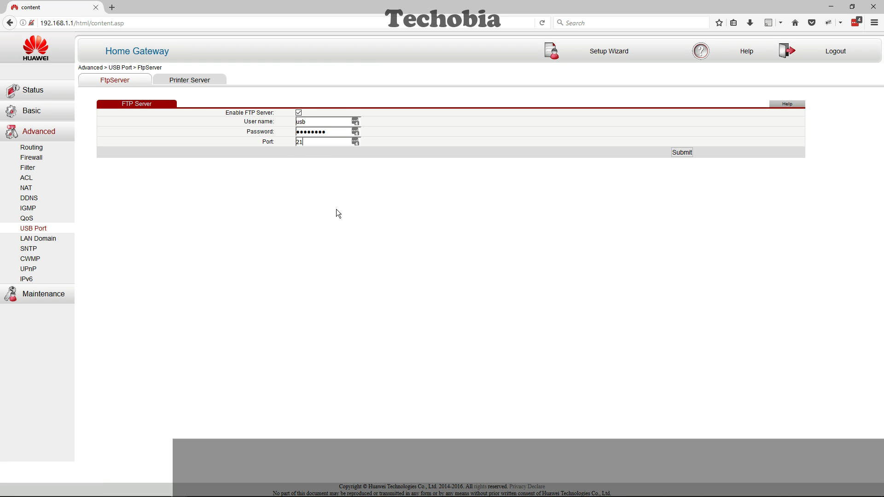
pyautogui.click(682, 152)
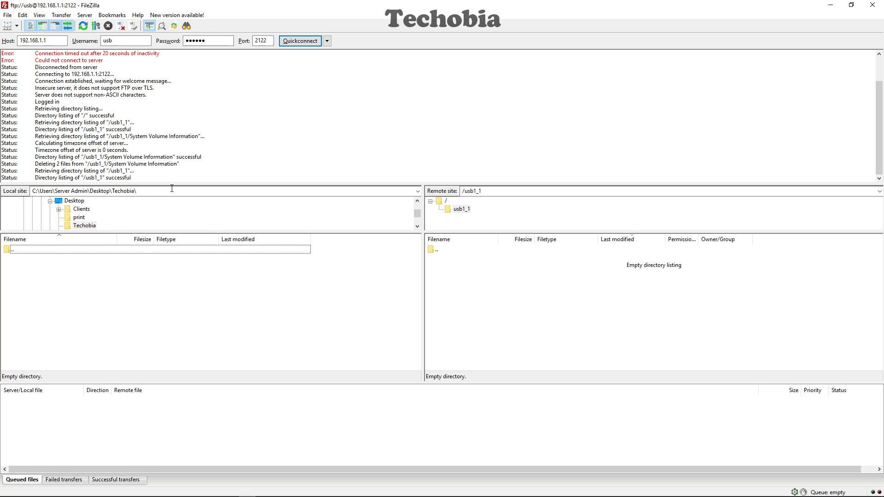
# Step: Enlarge the log pane, confirm host 192.168.1.1, username and port 2122, then Quickconnect
pyautogui.moveTo(173, 185); pyautogui.dragTo(170, 206)
pyautogui.doubleClick(41, 41)
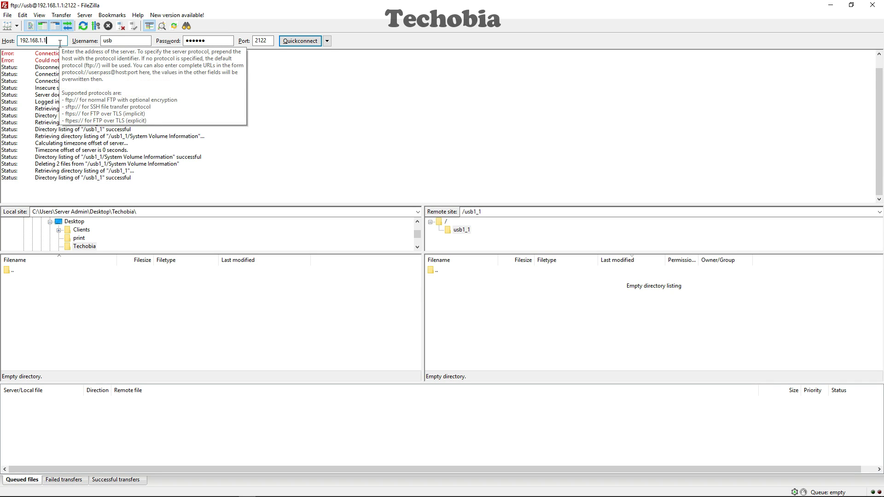
pyautogui.doubleClick(106, 39)
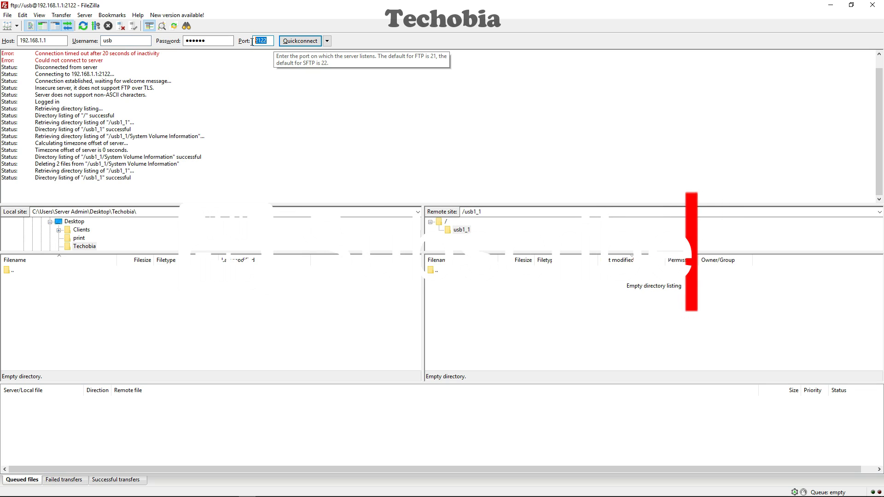
pyautogui.doubleClick(267, 41)
pyautogui.click(251, 80)
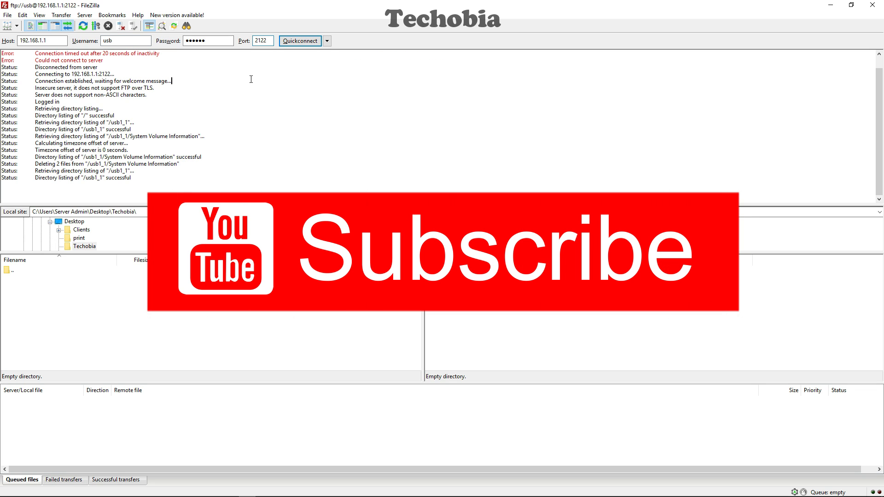
pyautogui.click(306, 41)
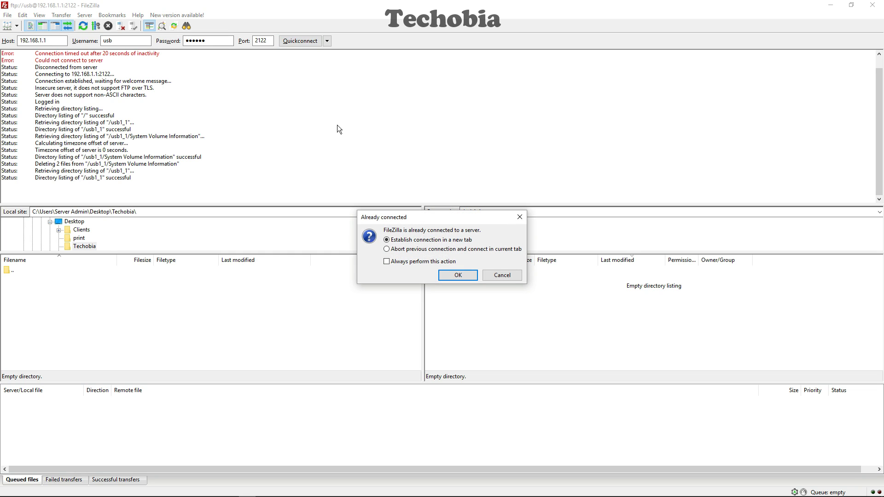
# Step: Open the connection in a new tab, close the extra tab, and enter /usb1_1
pyautogui.click(447, 275)
pyautogui.middleClick(54, 211)
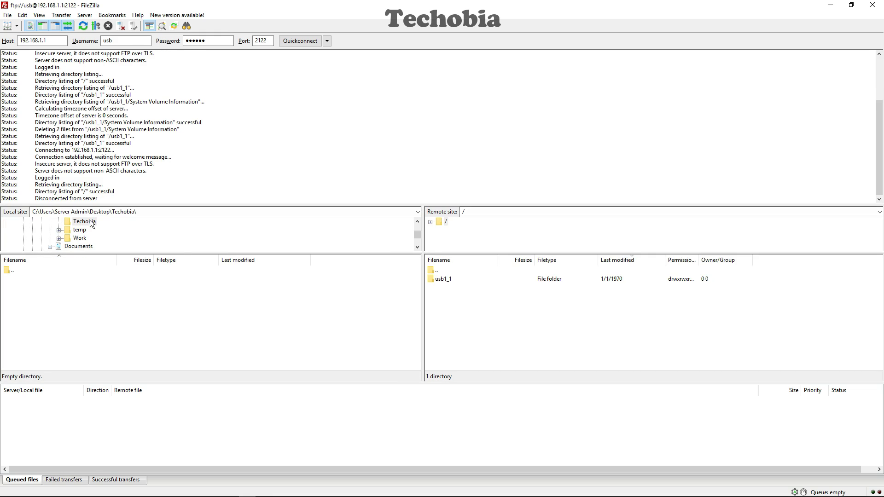
pyautogui.click(440, 280)
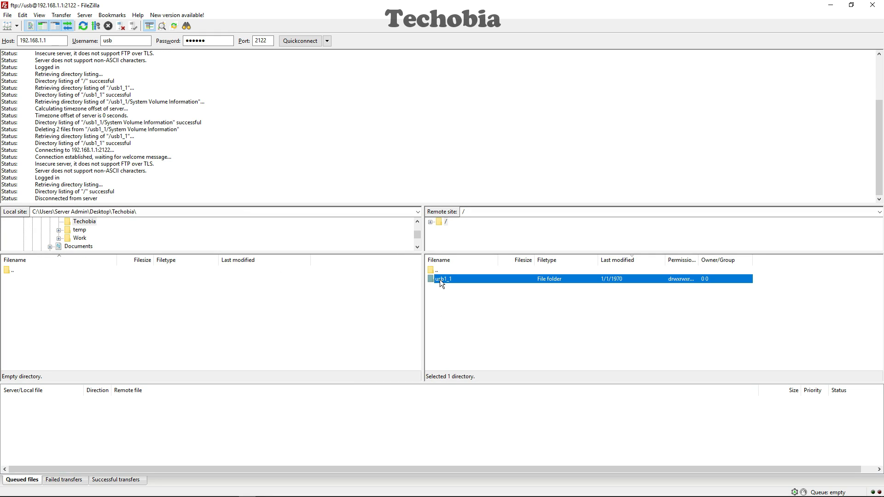
pyautogui.doubleClick(440, 280)
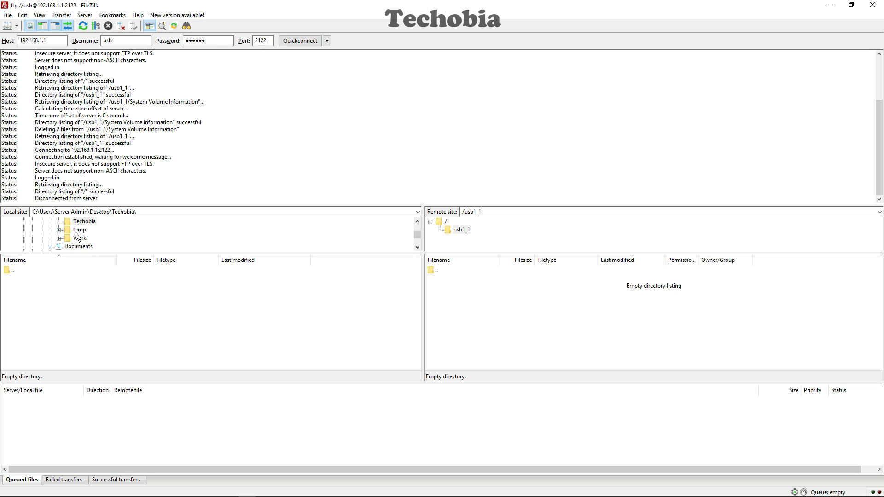
# Step: Upload add.jpg from the local temp folder to the server's /usb1_1 folder
pyautogui.click(78, 231)
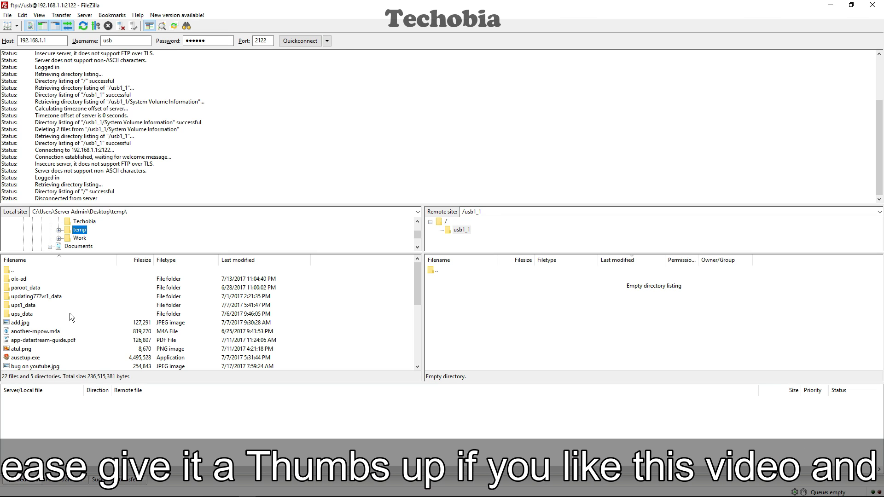
pyautogui.click(23, 323)
pyautogui.rightClick(21, 323)
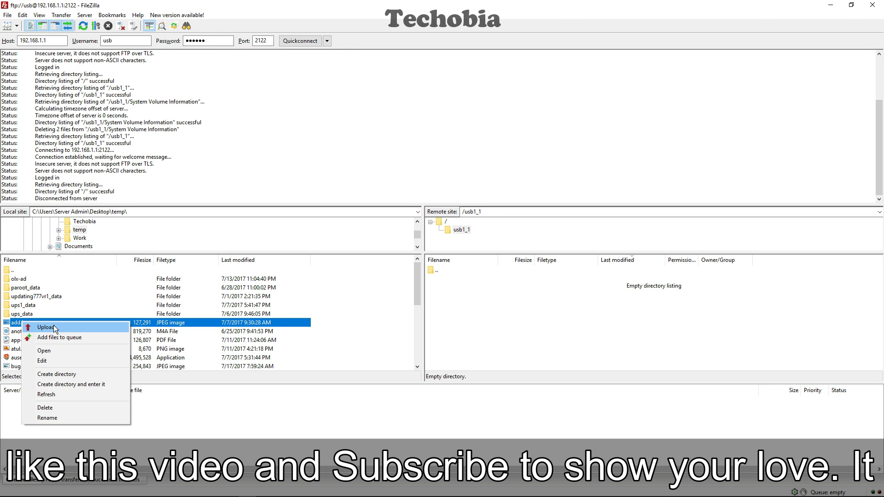
pyautogui.click(53, 325)
# Step: Delete add.jpg from the server, switch the local view to Techobia, and shrink the log
pyautogui.click(452, 281)
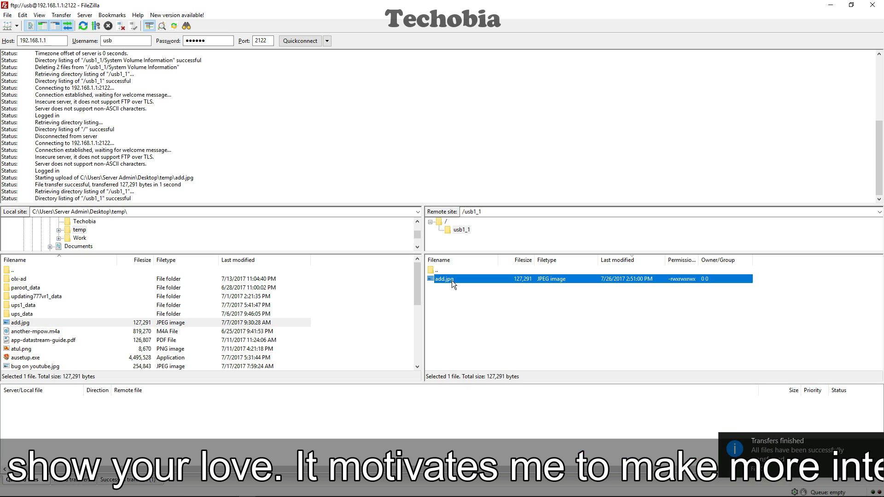
pyautogui.press('Delete')
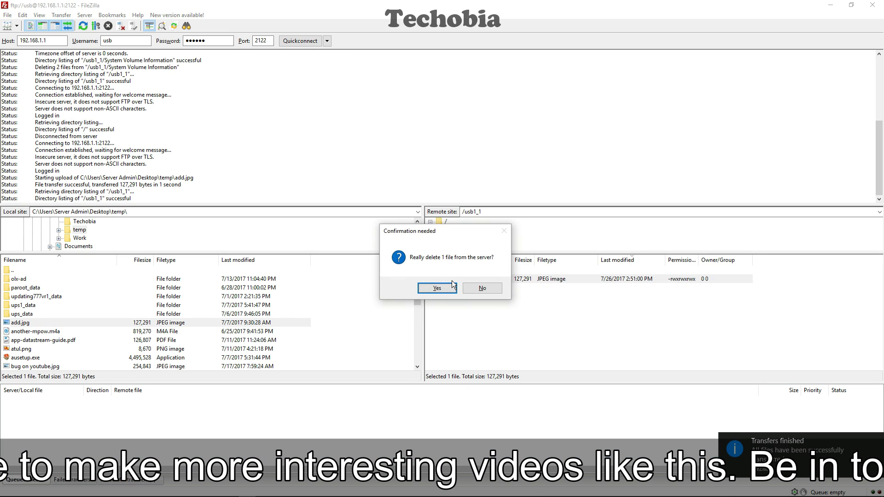
pyautogui.click(445, 291)
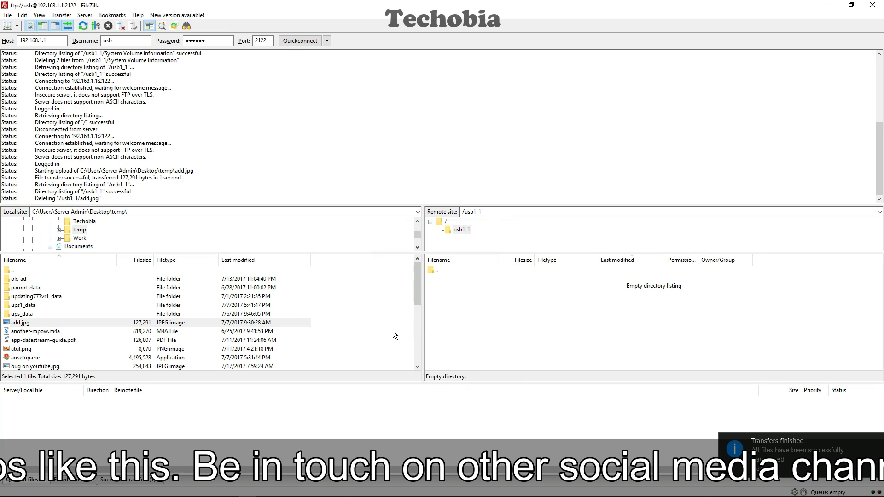
pyautogui.click(85, 221)
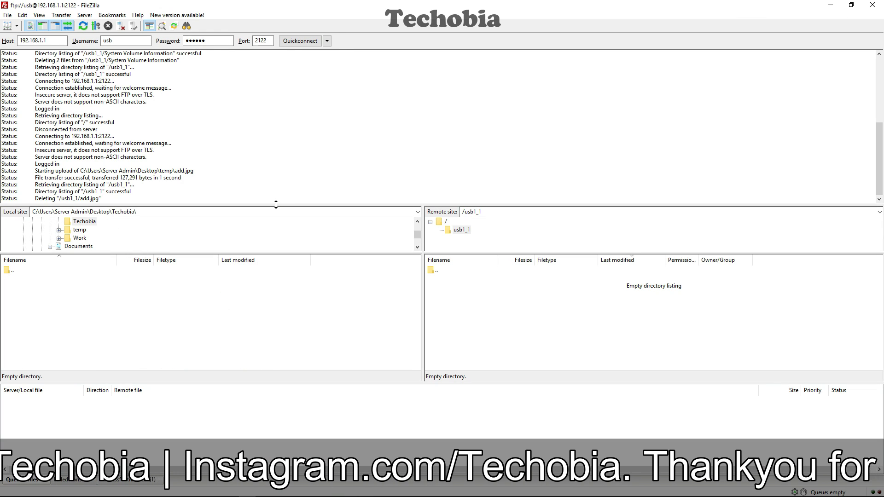
pyautogui.moveTo(276, 205); pyautogui.dragTo(271, 161)
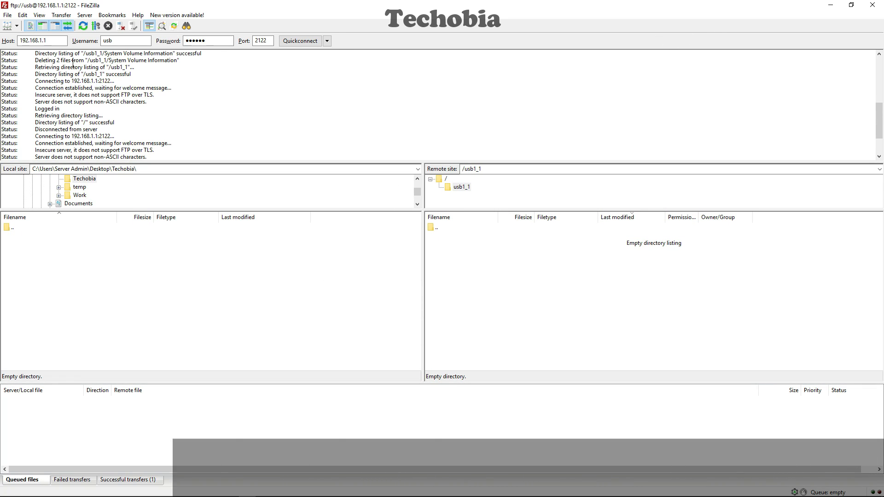
# Step: Try connecting to 192.168.0.1 on port 2121 in a new tab
pyautogui.click(64, 41)
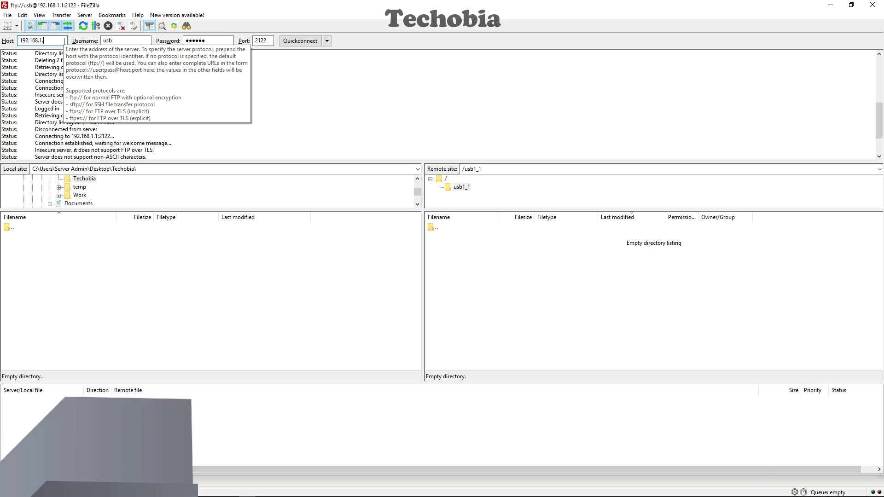
pyautogui.press('BackSpace')
pyautogui.press('BackSpace')
pyautogui.press('BackSpace')
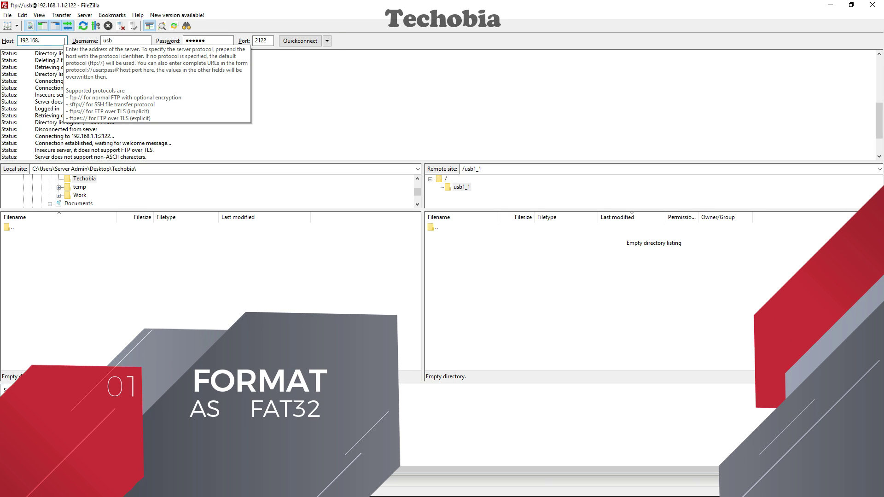
pyautogui.write('0.1')
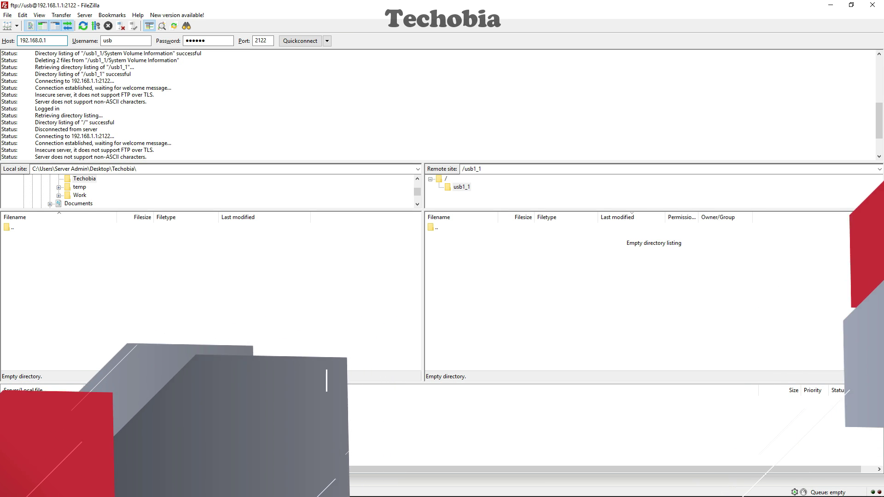
pyautogui.click(272, 43)
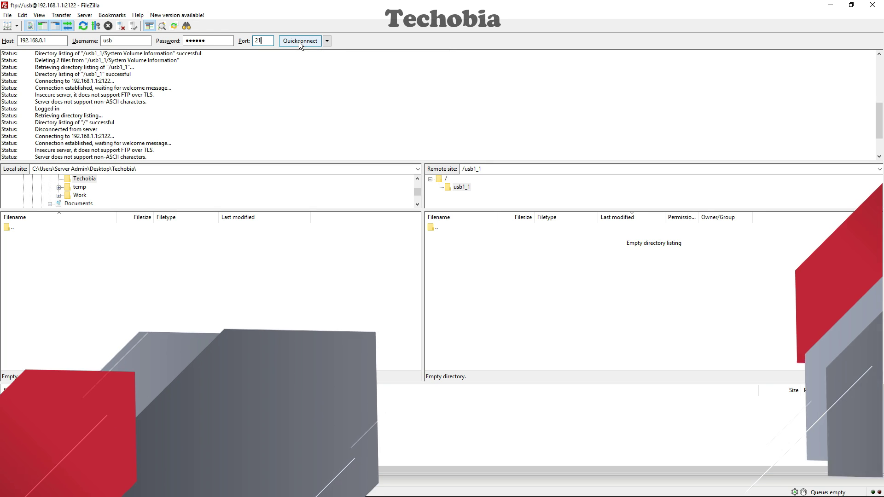
pyautogui.write('2121')
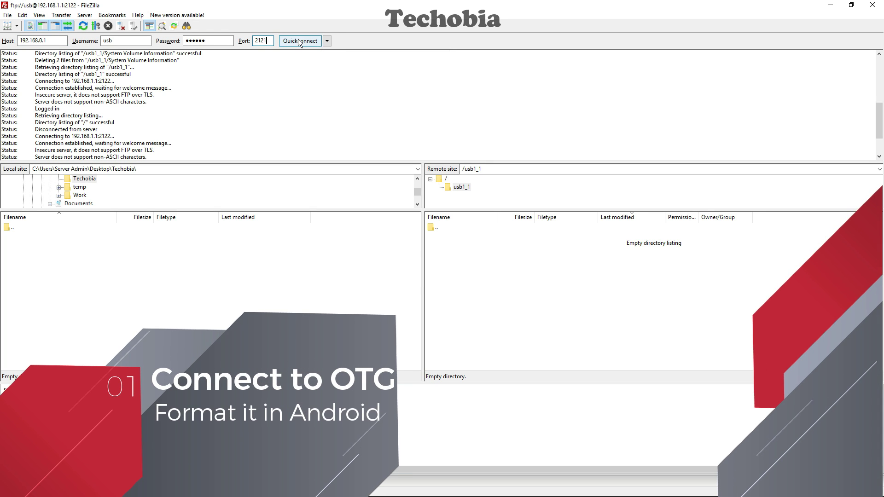
pyautogui.click(290, 41)
pyautogui.click(462, 279)
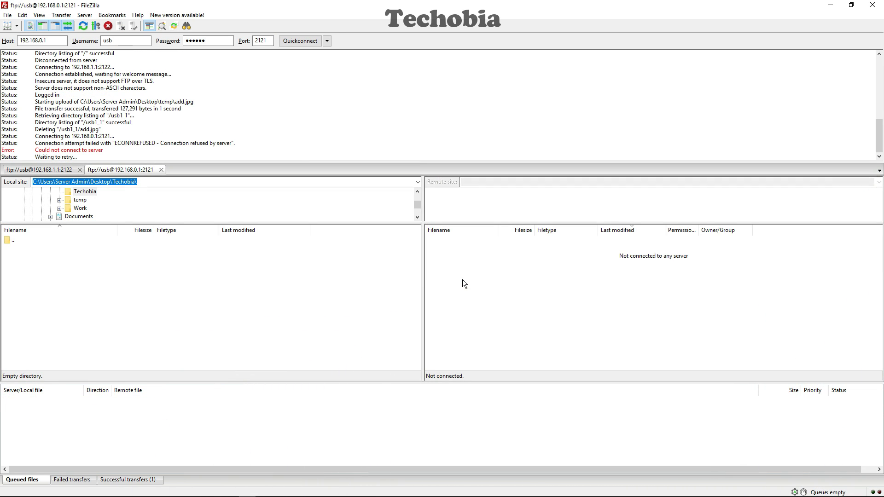
# Step: Reconnect to 192.168.0.1 on port 21 and view its root folder
pyautogui.click(271, 42)
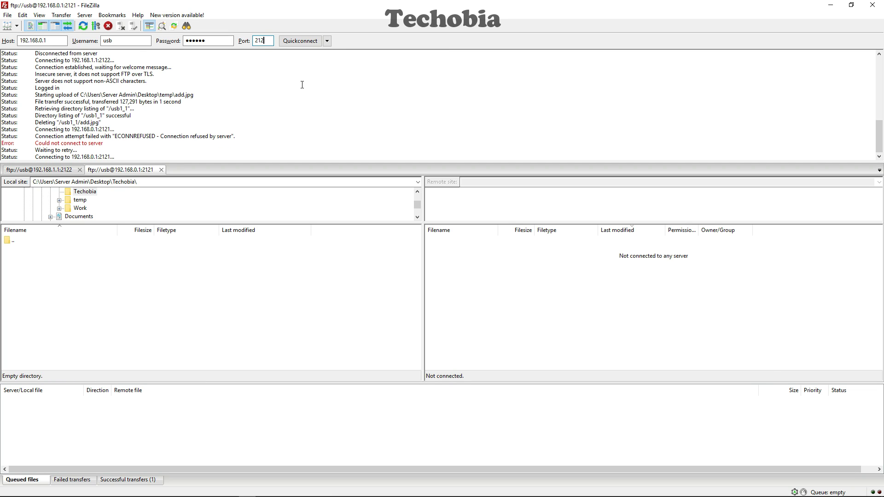
pyautogui.press('BackSpace')
pyautogui.click(307, 42)
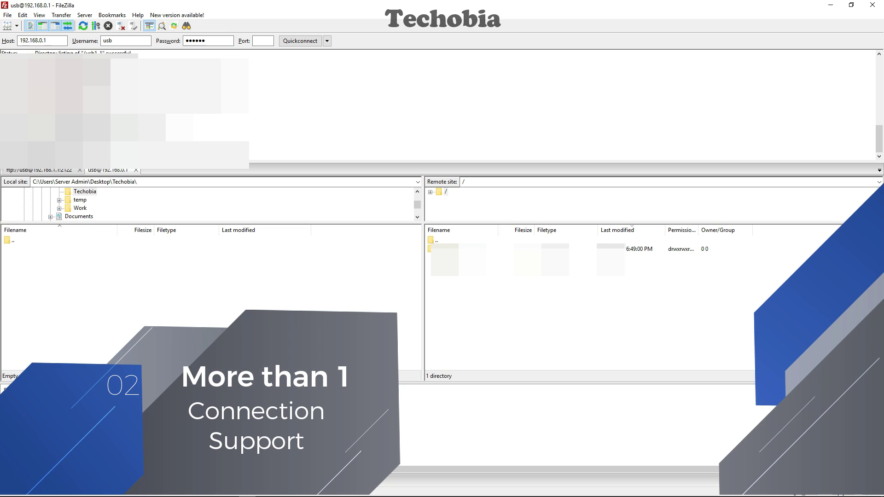
pyautogui.click(456, 248)
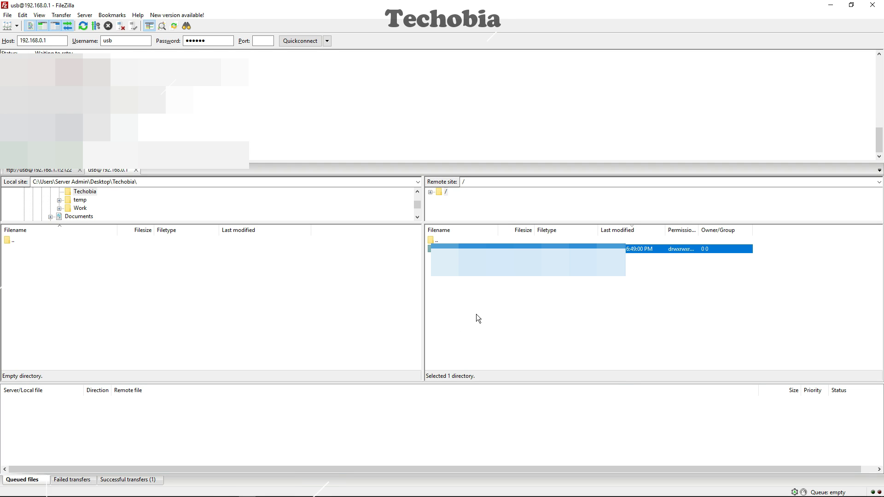
pyautogui.click(476, 314)
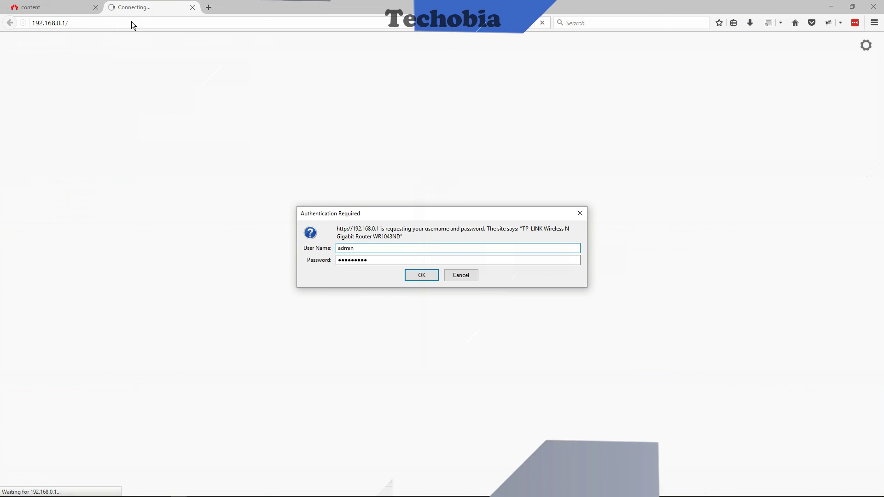
# Step: Log in to the TP-Link router and open USB Settings > FTP Server, highlighting service port 21
pyautogui.click(432, 276)
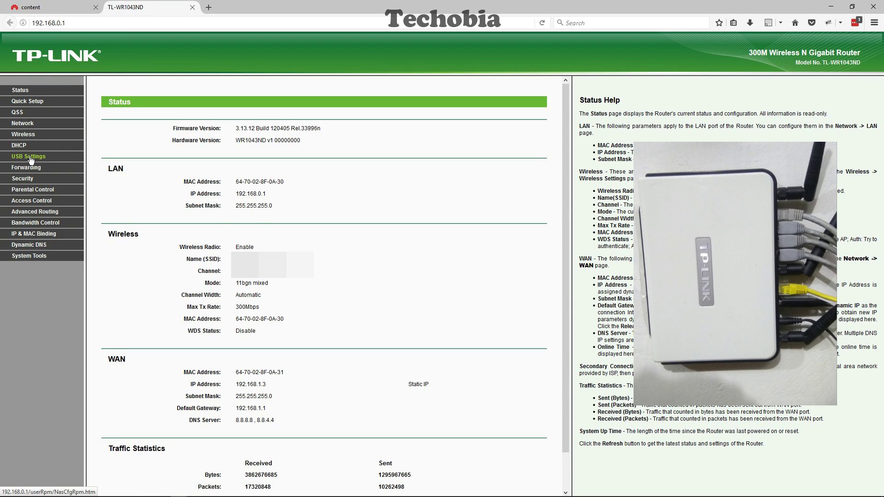
pyautogui.click(46, 157)
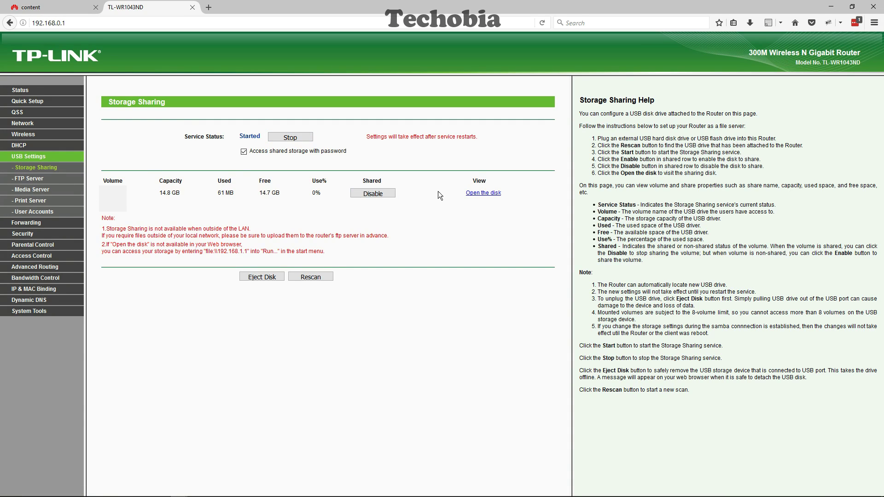
pyautogui.click(31, 179)
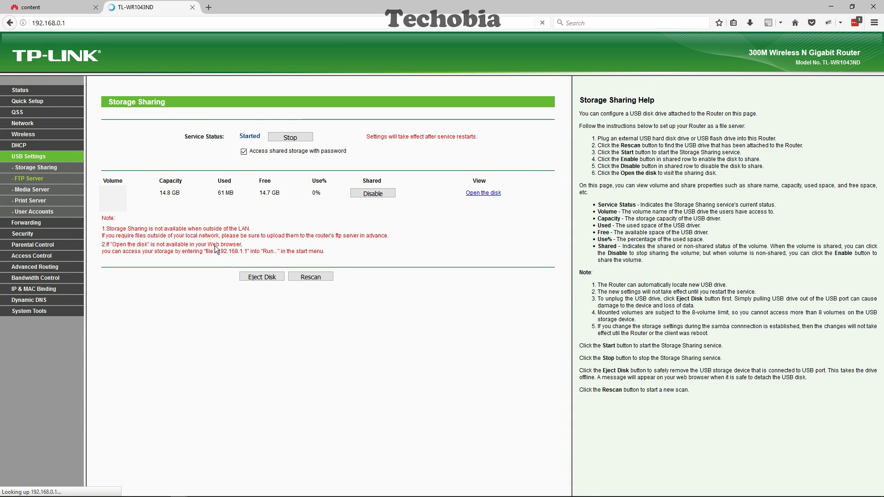
pyautogui.moveTo(255, 147); pyautogui.dragTo(226, 147)
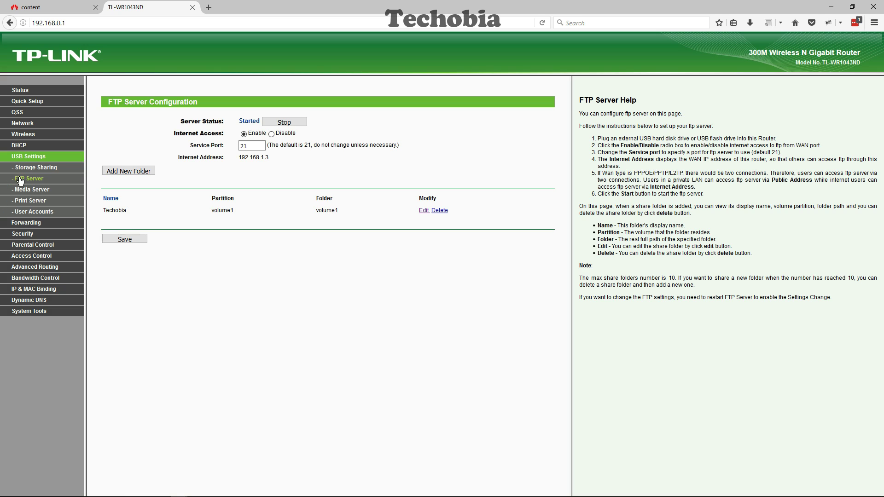
# Step: View the Huawei FTPServer port-mapping rule forwarding port 2121 to 21 on 192.168.1.3
pyautogui.click(51, 7)
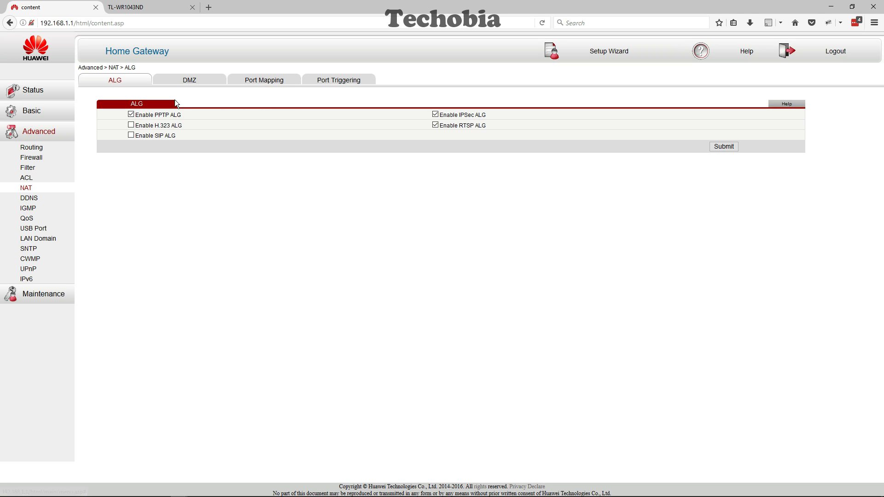
pyautogui.click(266, 80)
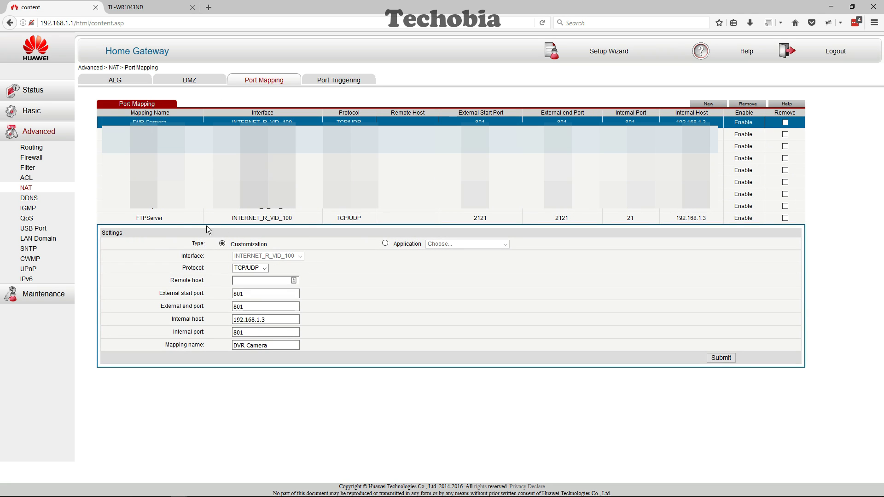
pyautogui.click(159, 218)
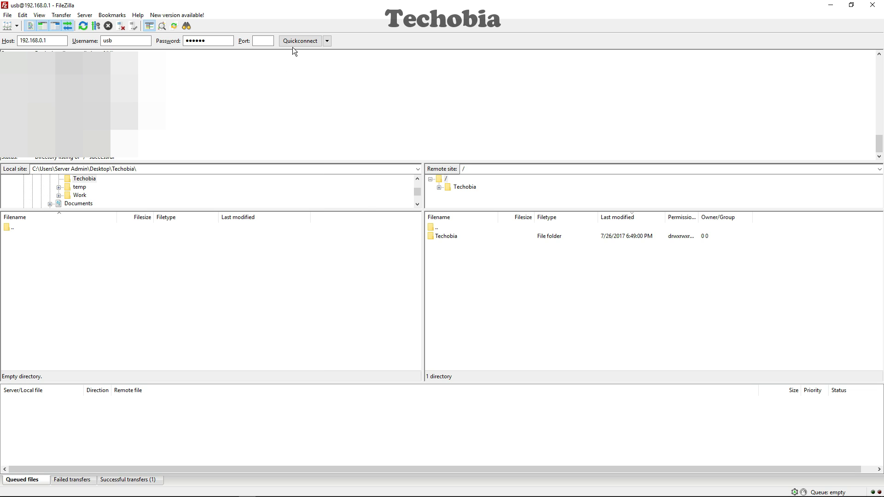
# Step: Open a second tab to 192.168.0.1 and browse into the Techobia folder
pyautogui.click(294, 43)
pyautogui.click(462, 276)
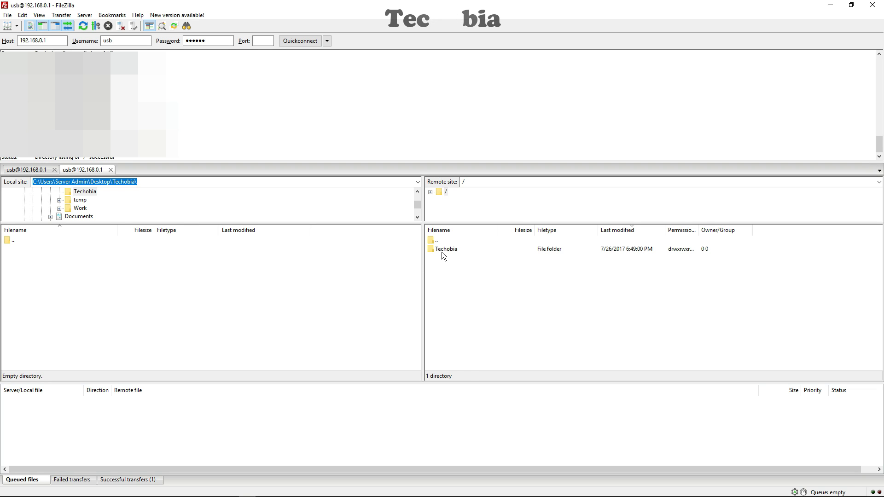
pyautogui.doubleClick(441, 251)
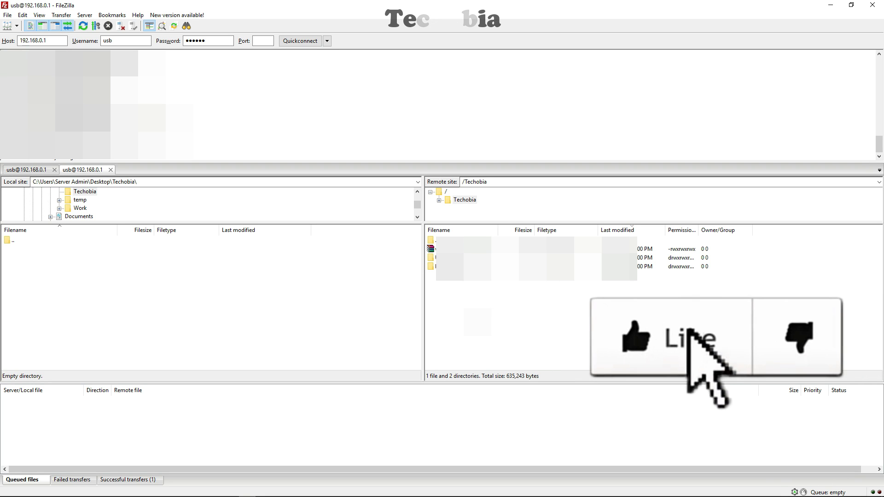